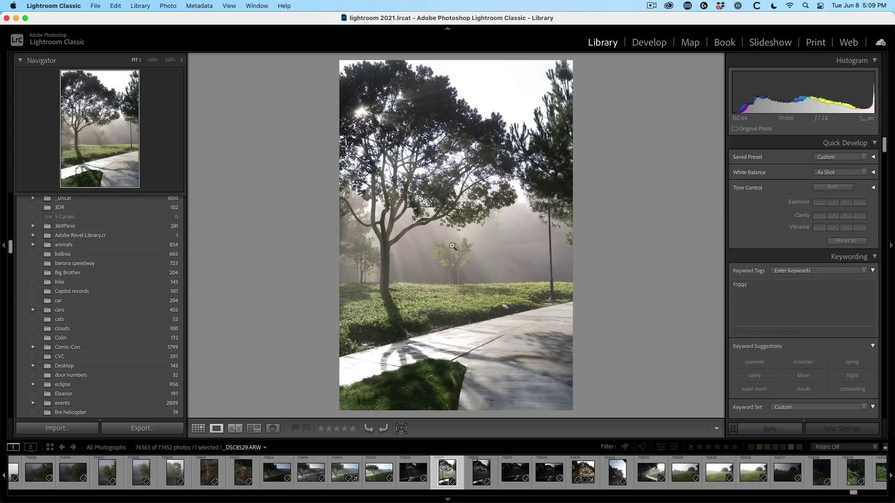
Enhance the foggy tree photo with Super Resolution and Create Stack, comparing the preview before enhancing
right_click(451, 244)
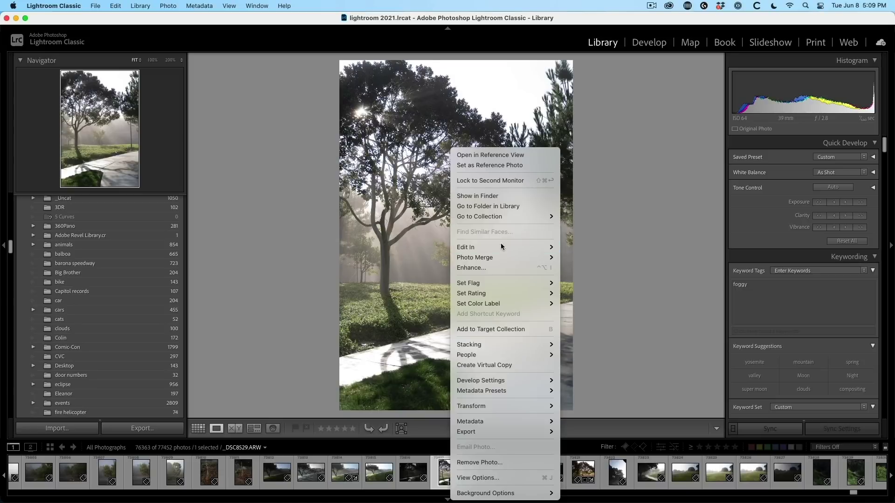
left_click(501, 267)
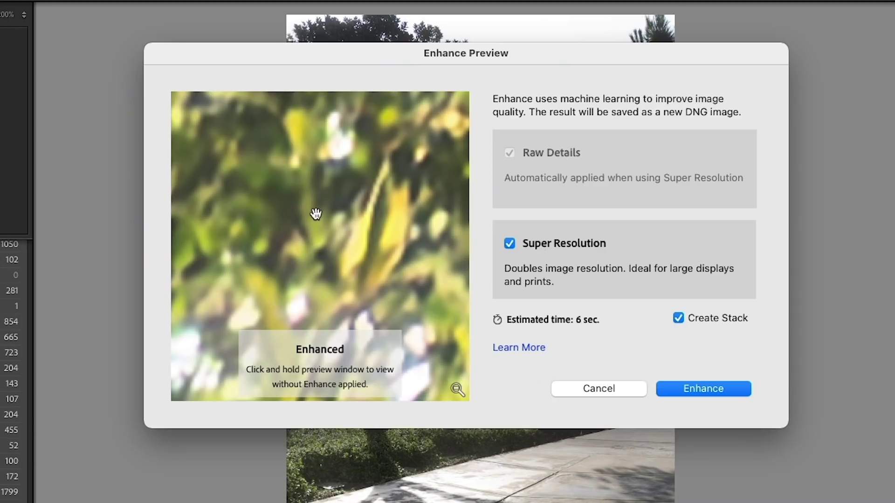
left_click_drag(316, 211, 315, 220)
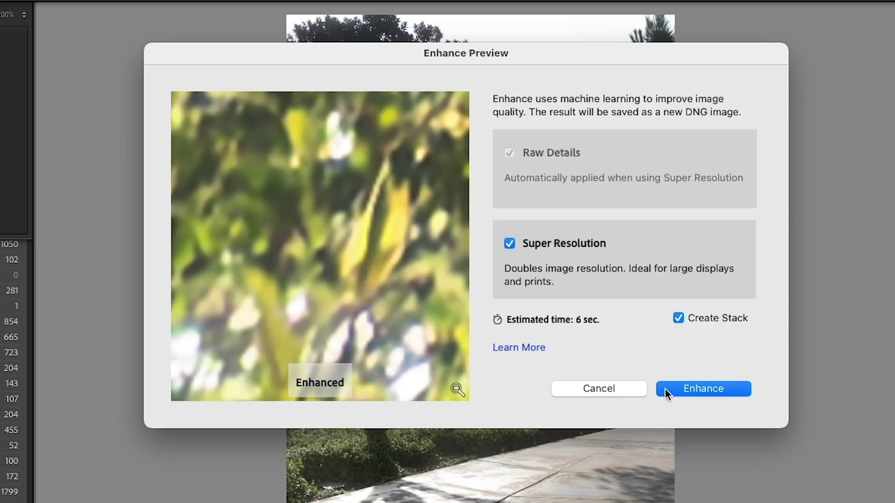
left_click(695, 389)
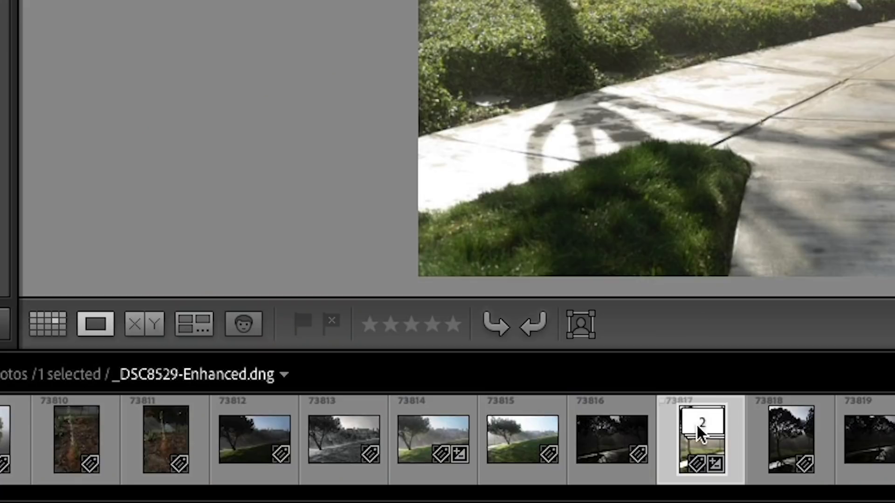
Expand the enhanced stack and switch between the enhanced DNG and the original ARW
left_click(695, 421)
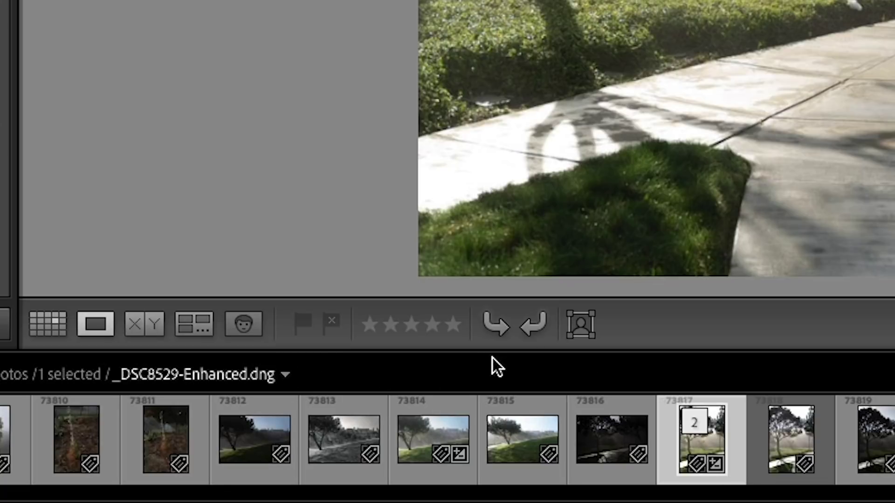
key("Right")
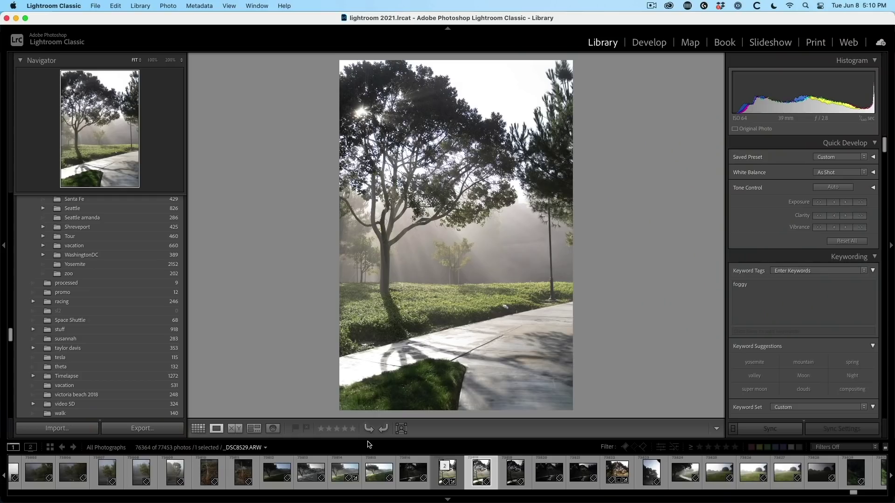
key("Left")
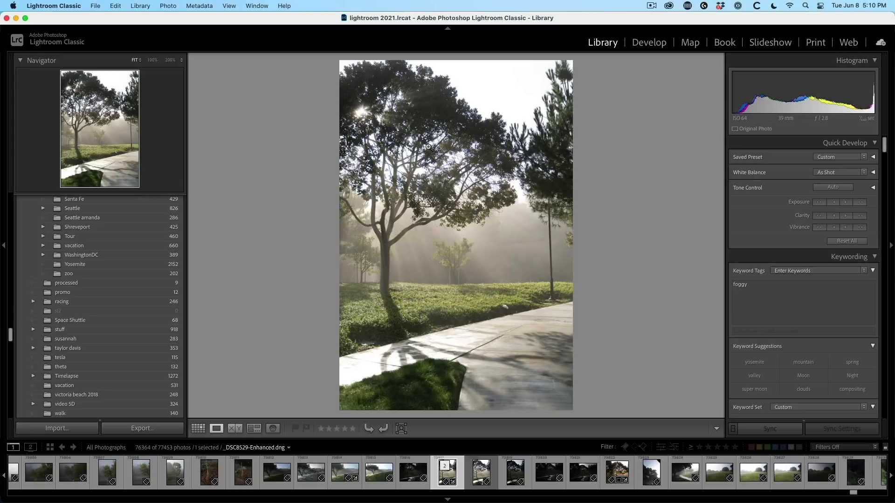
left_click(481, 472)
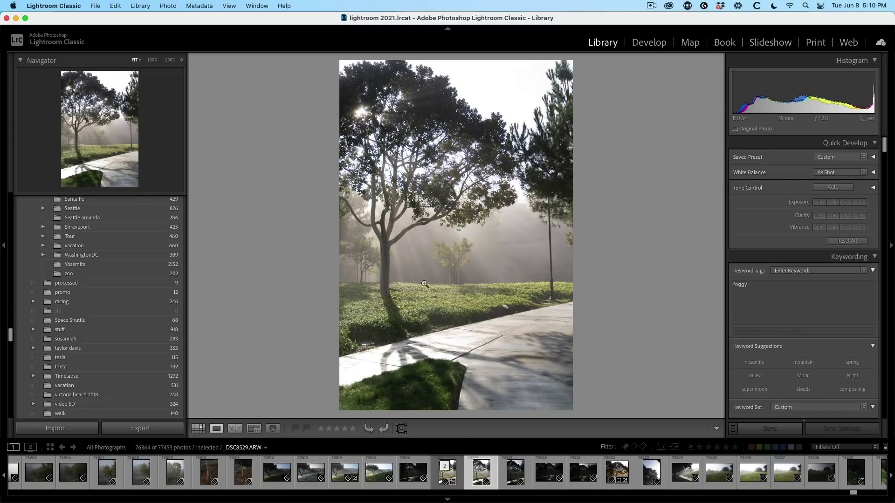
Compare the misty tree's leaves at 100% in raw and enhanced versions, then return to Fit
left_click(430, 259)
left_click_drag(562, 280, 459, 298)
left_click_drag(514, 216, 514, 249)
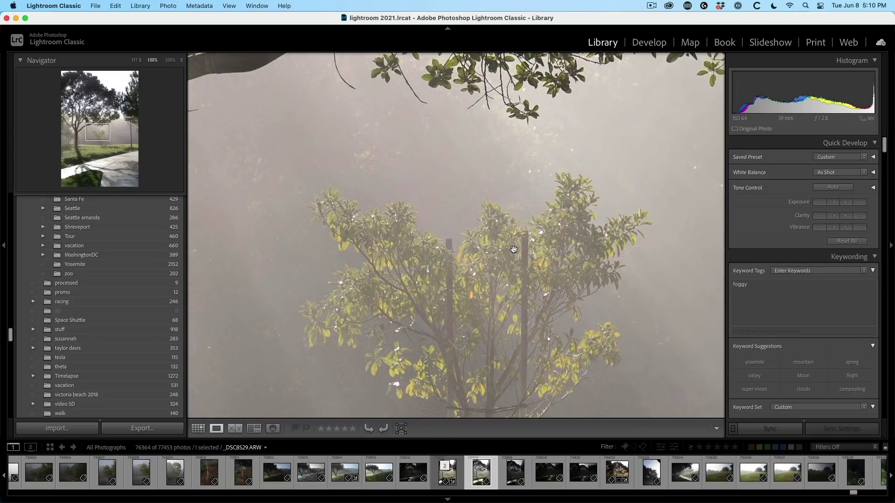
key("Left")
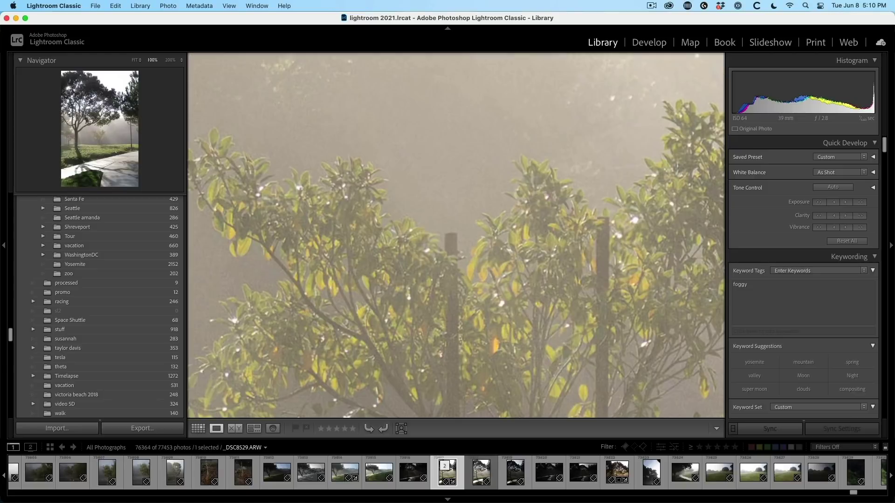
left_click_drag(485, 285, 484, 193)
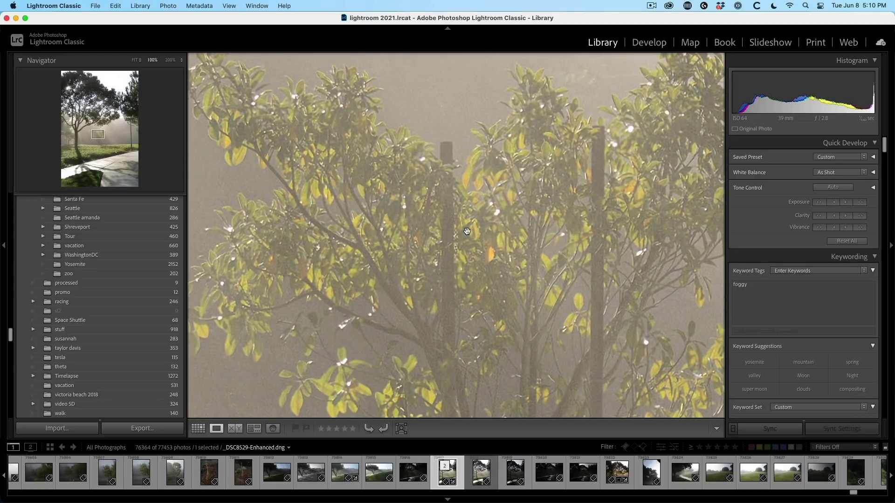
left_click(470, 248)
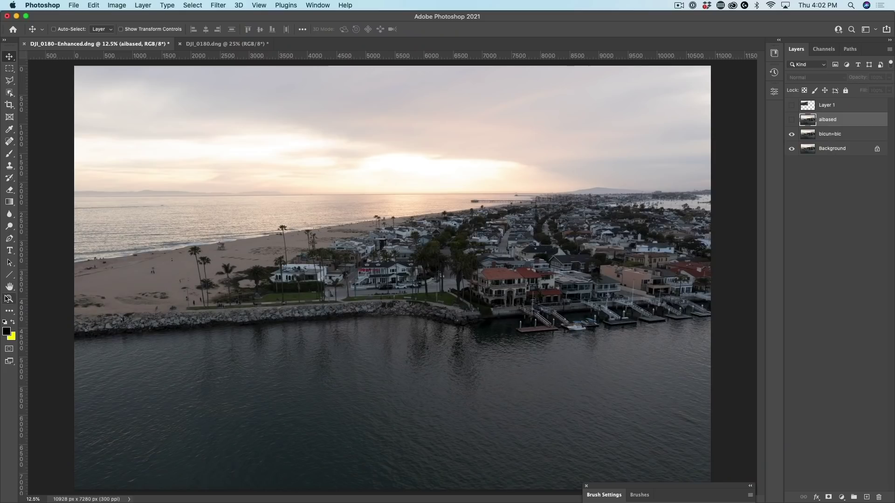
Zoom to 100% on the white house, pan across it, and select the layer beneath aibased
double_click(9, 299)
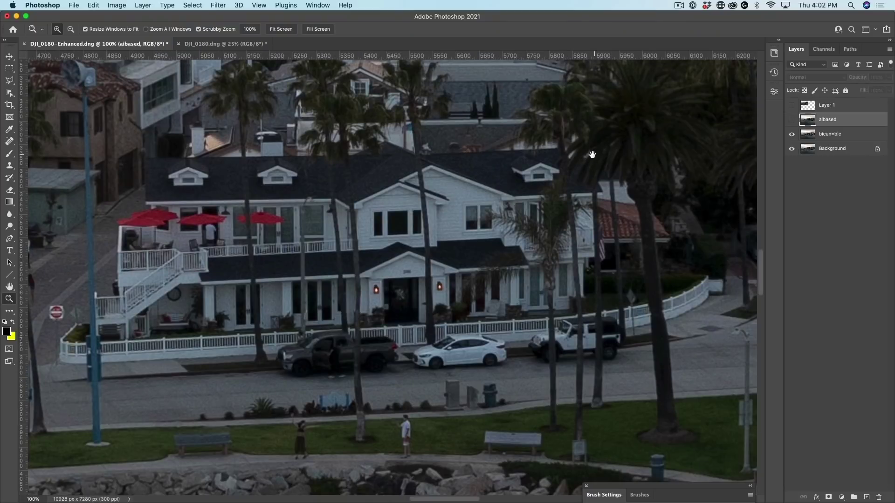
left_click_drag(589, 154, 562, 122)
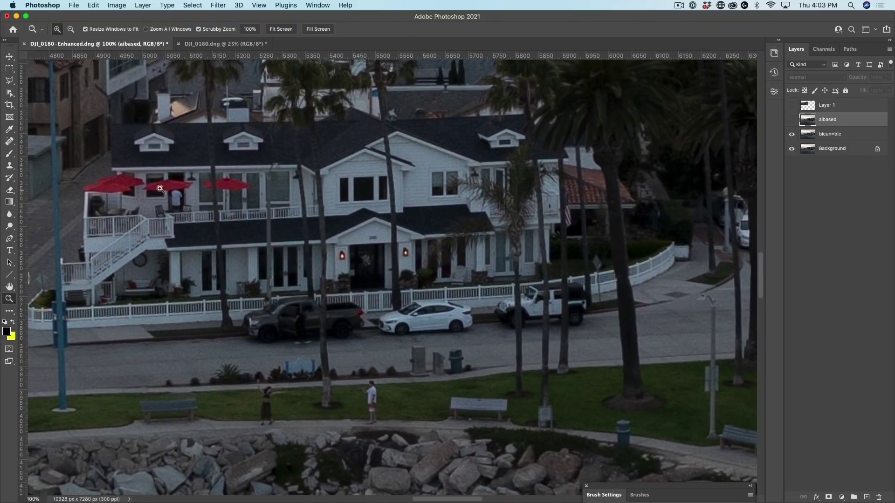
left_click(841, 134)
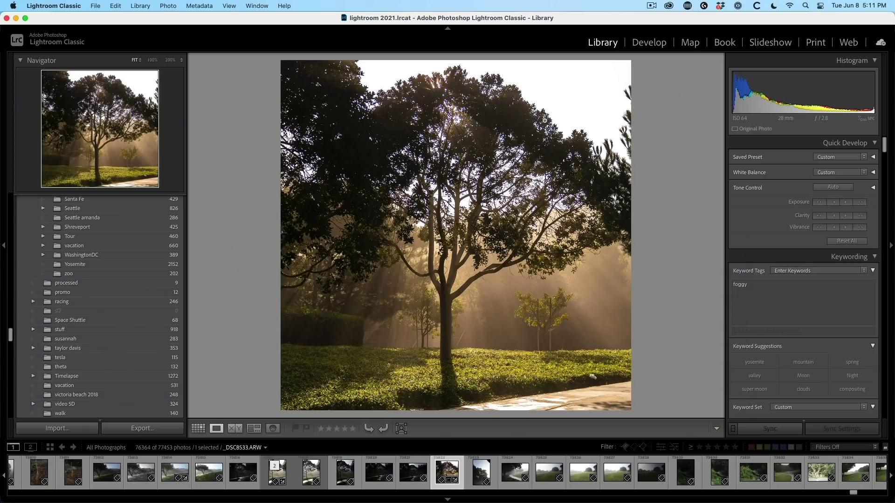
Open the sunlit tree photo in Develop and preview a Style: Cinematic preset
left_click(649, 42)
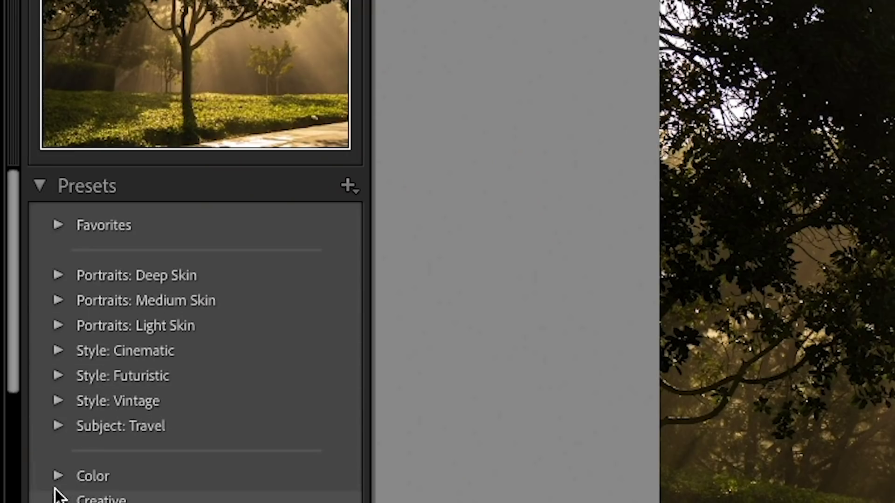
left_click(58, 351)
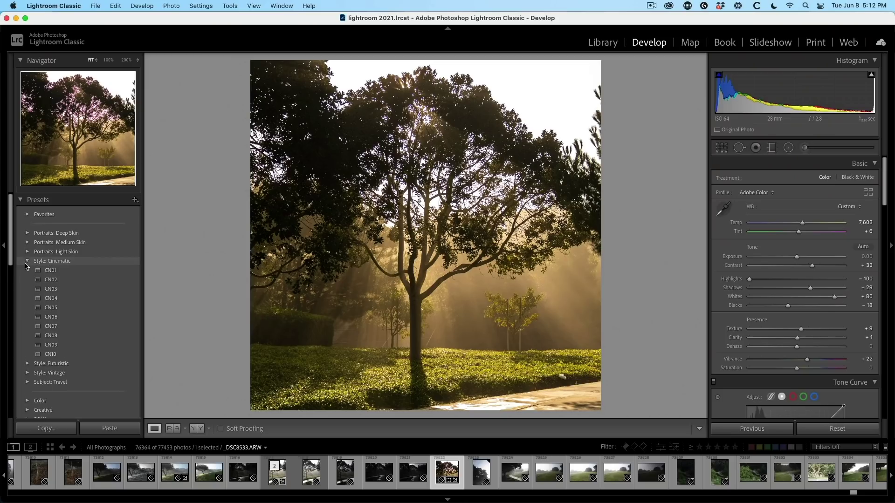
left_click(115, 376)
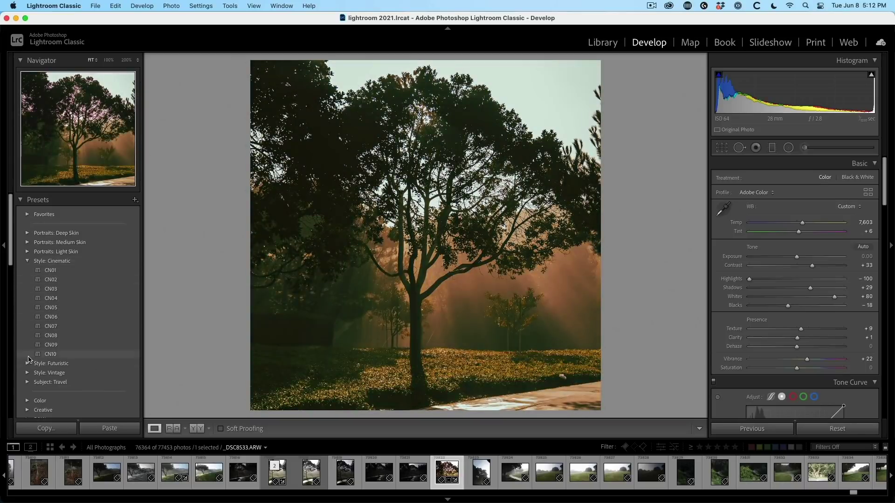
Expand the Style: Futuristic and Style: Vintage preset groups
left_click(28, 362)
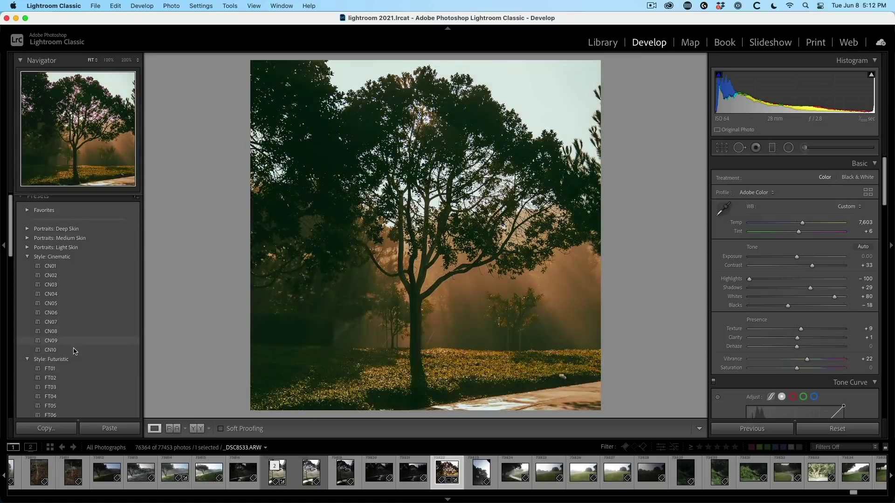
scroll(75, 350, "down", 3)
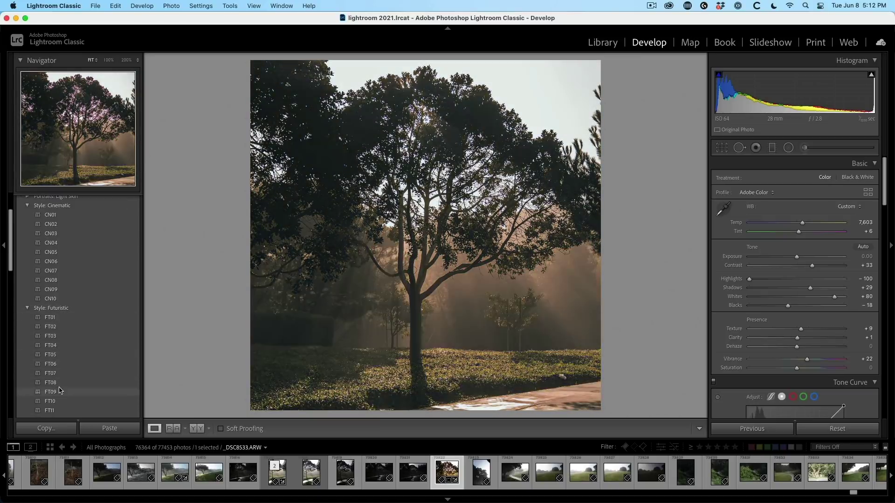
scroll(60, 373, "down", 3)
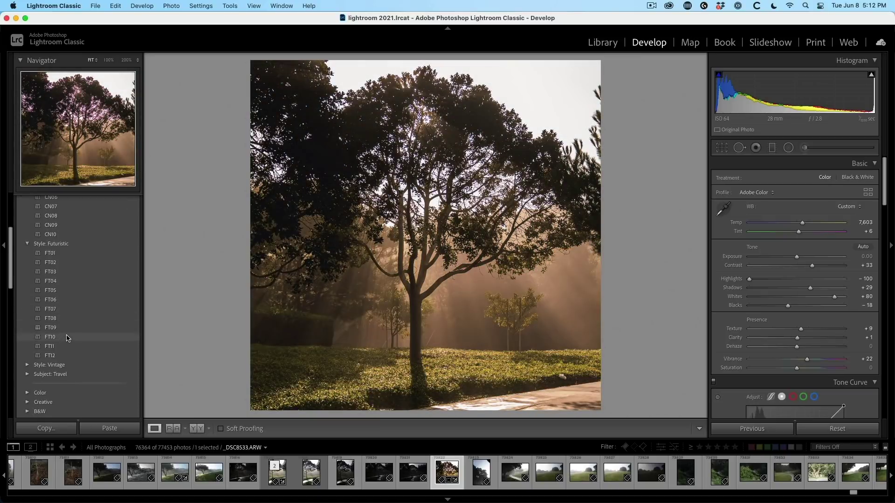
left_click(27, 365)
scroll(80, 330, "down", 3)
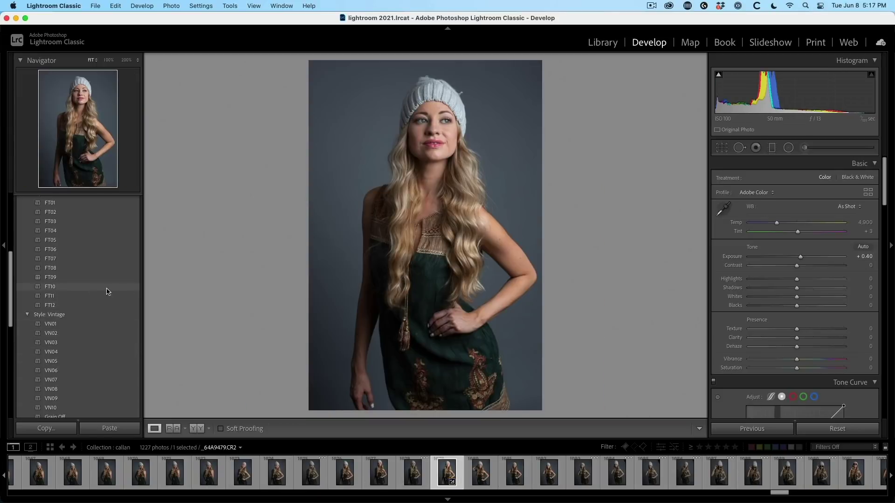
Apply the Portraits: Light Skin preset PL08 to the beanie portrait
scroll(106, 272, "up", 8)
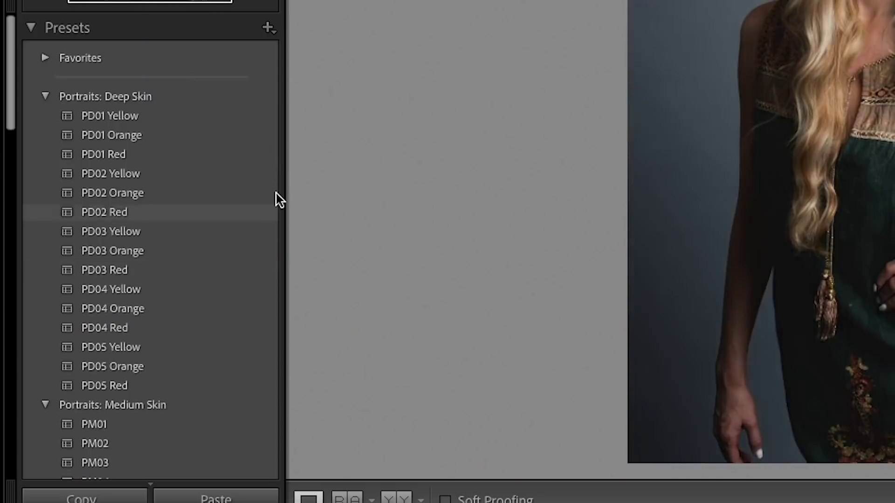
scroll(161, 336, "down", 5)
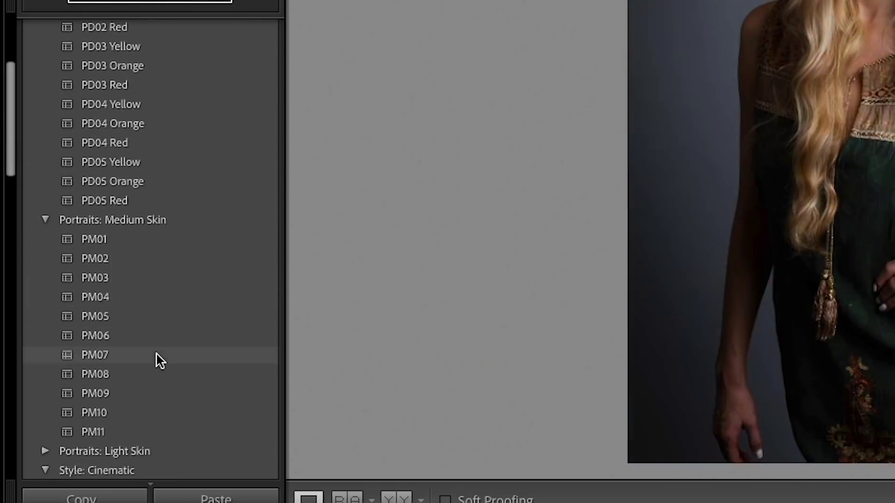
scroll(173, 238, "down", 5)
left_click(53, 277)
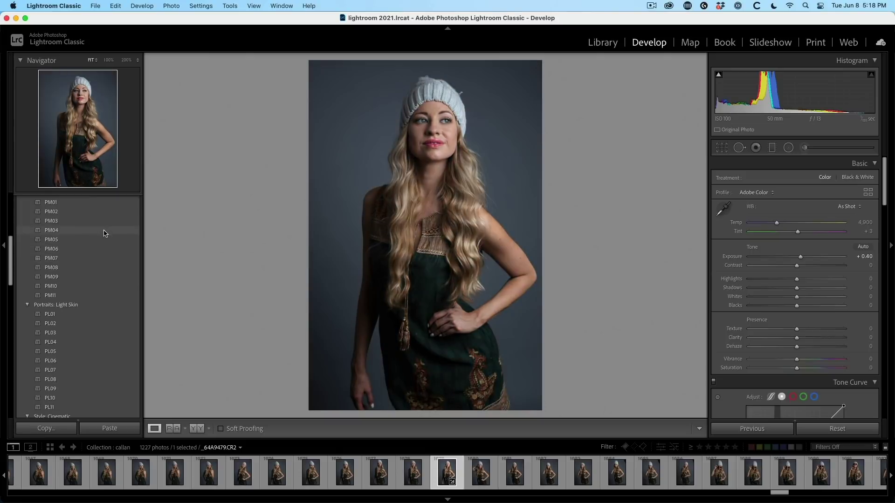
scroll(93, 247, "down", 2)
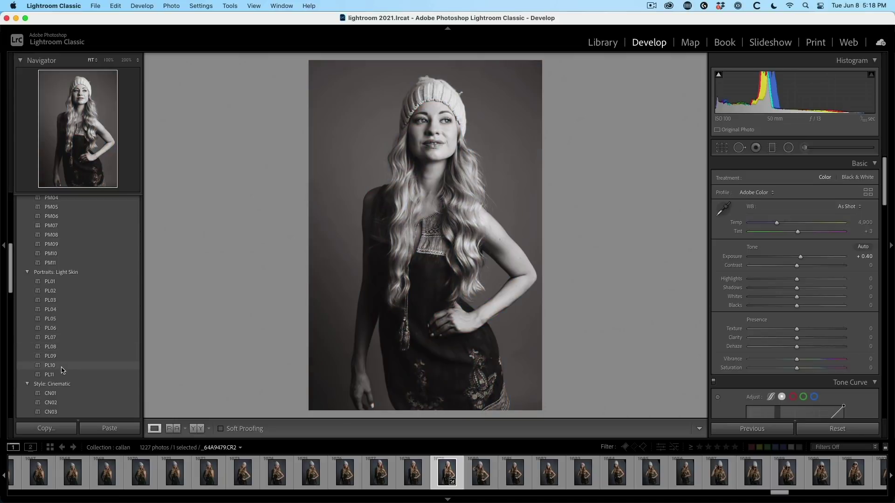
left_click(64, 346)
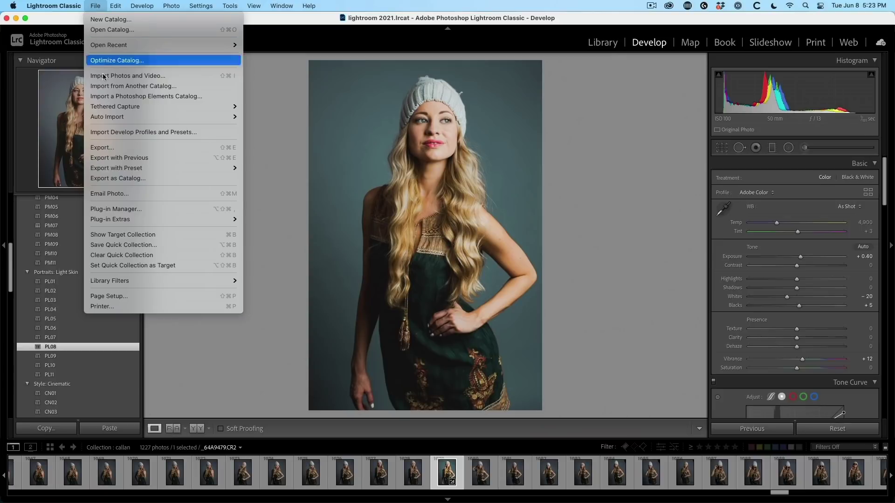
Start a Studio Session tethered capture from the Canon EOS 5D Mark IV, then open and close Live View
mouse_move(225, 108)
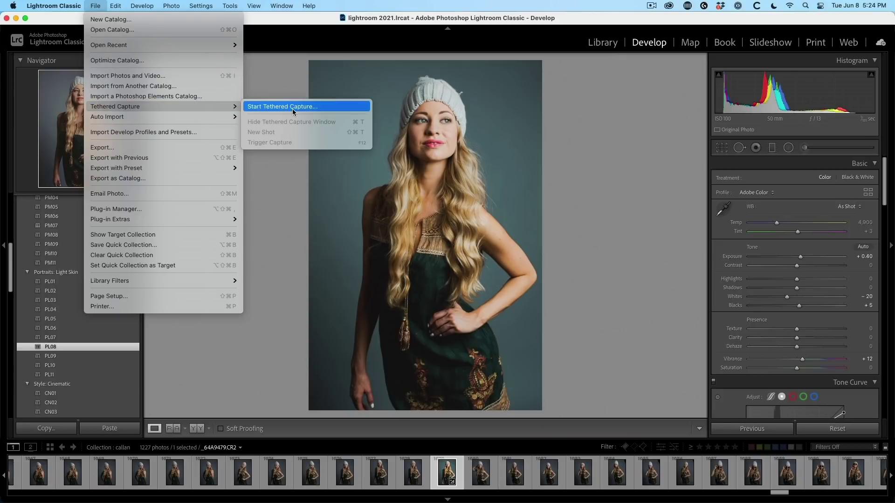
left_click(295, 108)
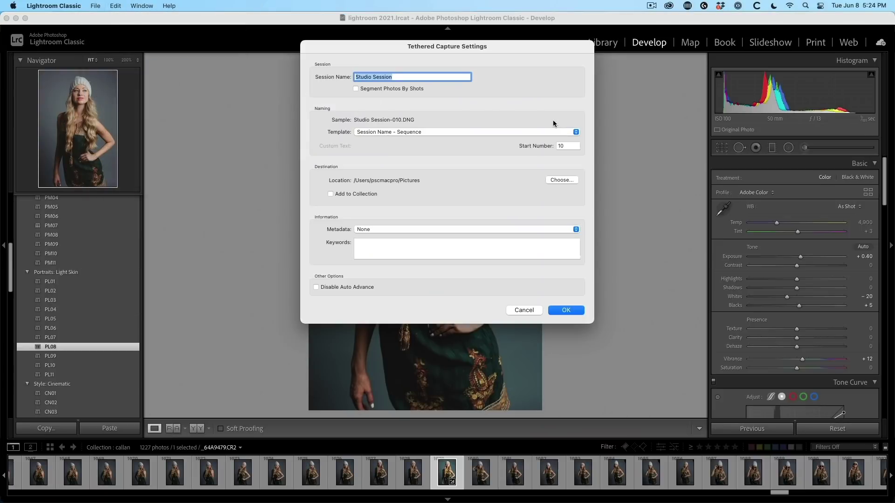
left_click(566, 310)
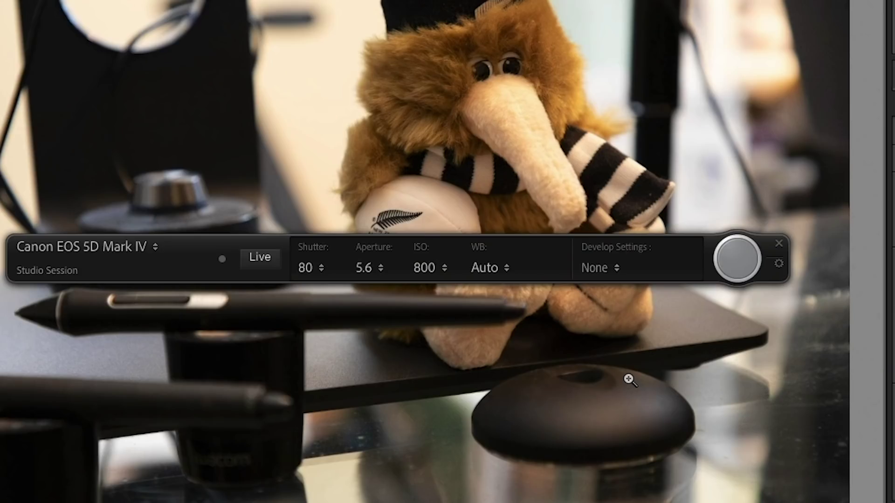
left_click(260, 257)
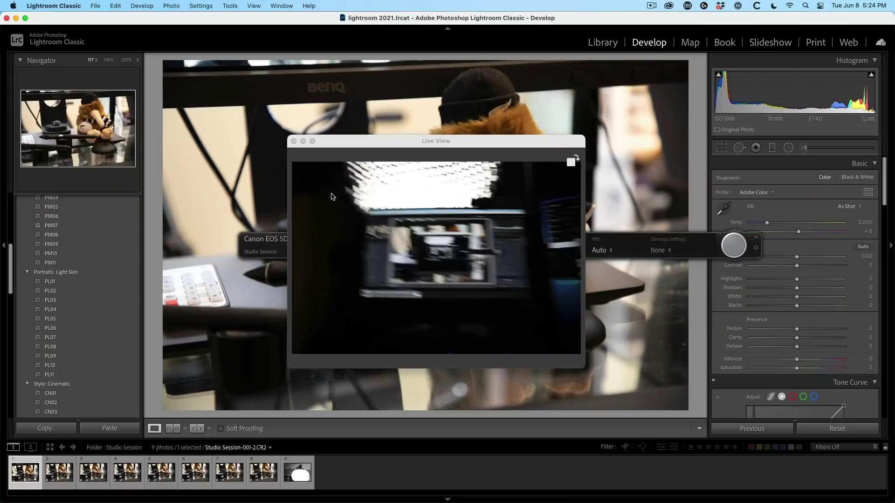
left_click(293, 141)
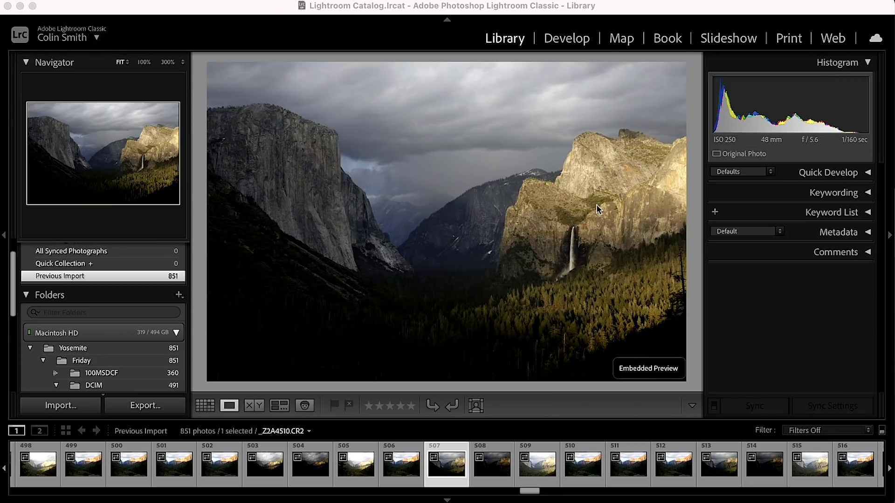
Switch to Grid view, scroll the Yosemite photos, and open photo 414 at full size
key("g")
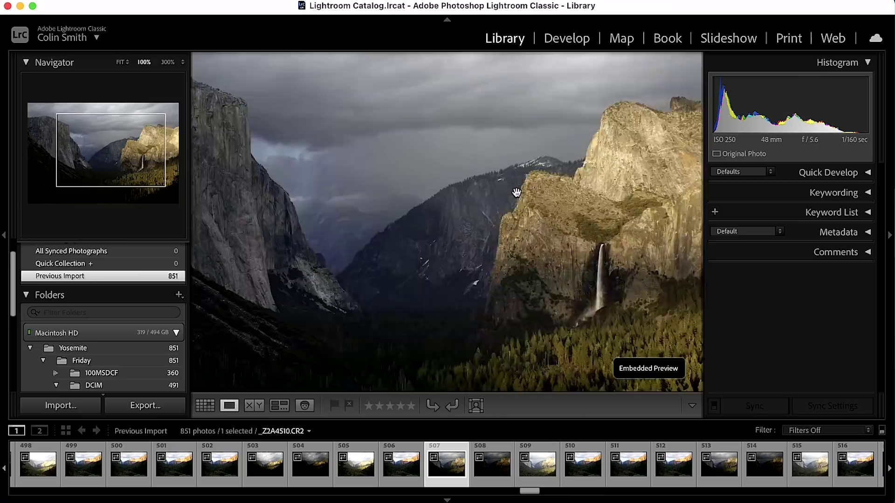
scroll(516, 191, "up", 20)
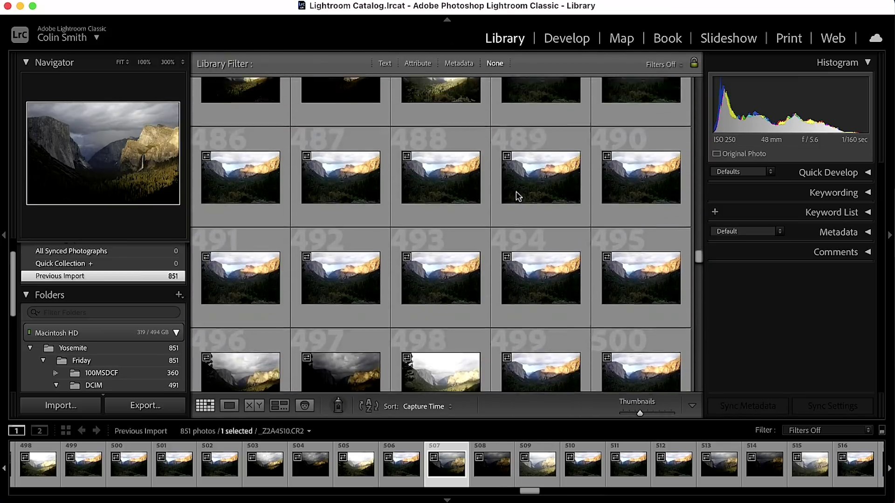
scroll(516, 191, "down", 10)
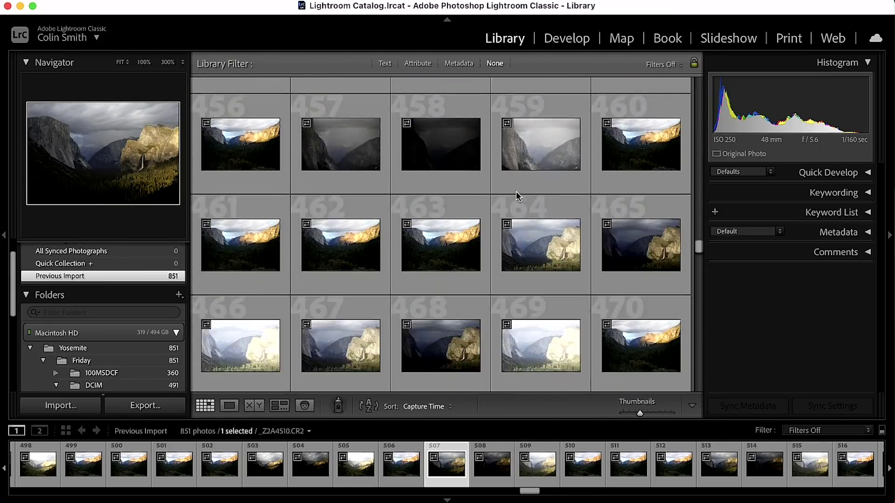
scroll(516, 191, "up", 3)
scroll(516, 191, "up", 5)
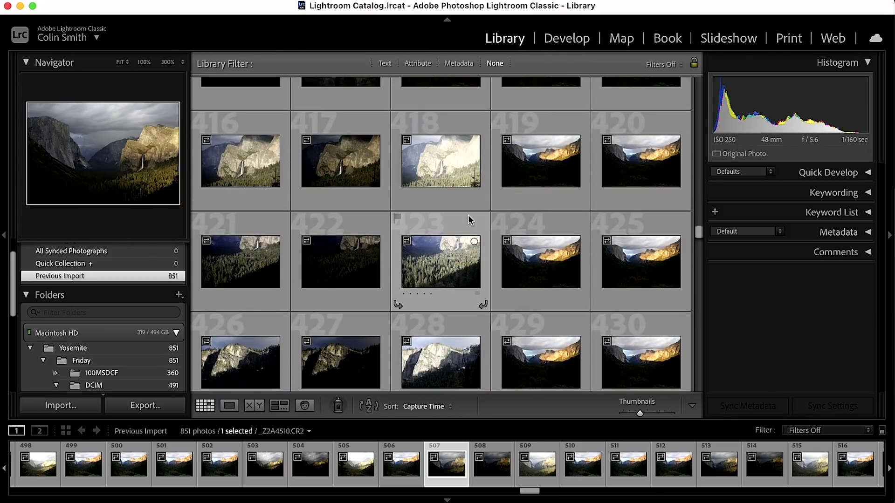
scroll(350, 179, "up", 3)
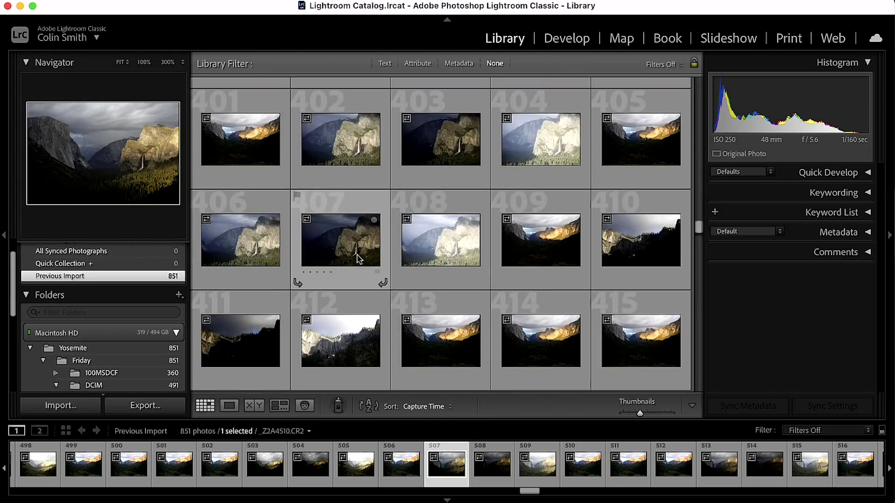
left_click(547, 345)
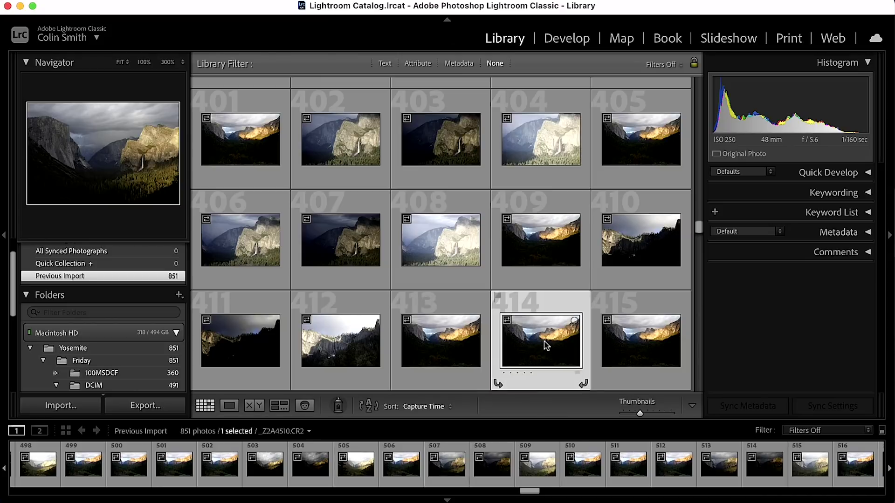
double_click(546, 345)
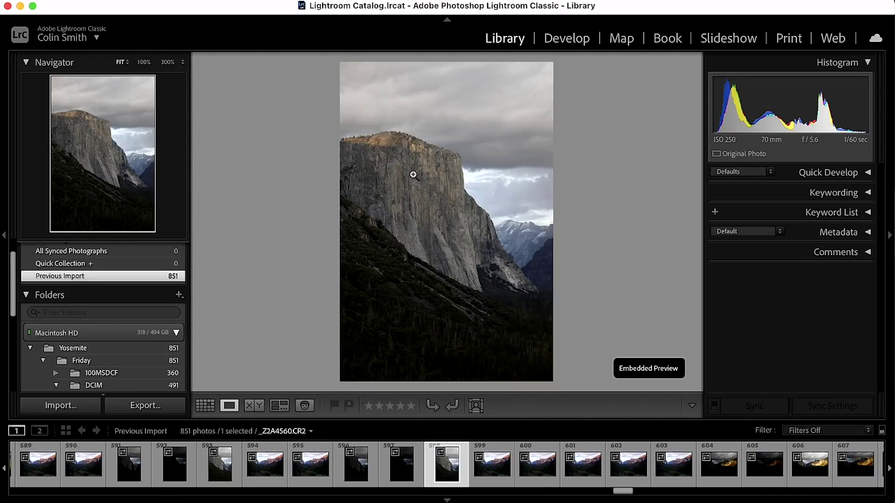
Inspect the cliff top, sky and cliff face at 100%, then take the photo into Develop
left_click(413, 175)
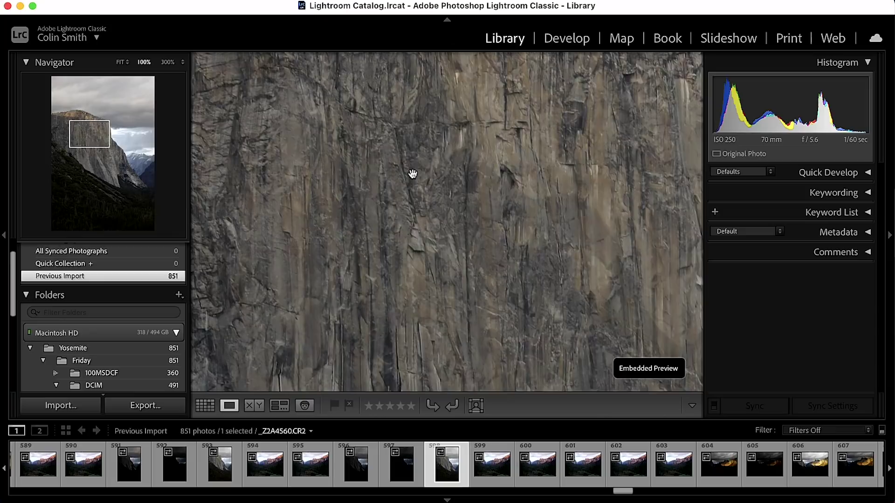
left_click_drag(406, 140, 290, 274)
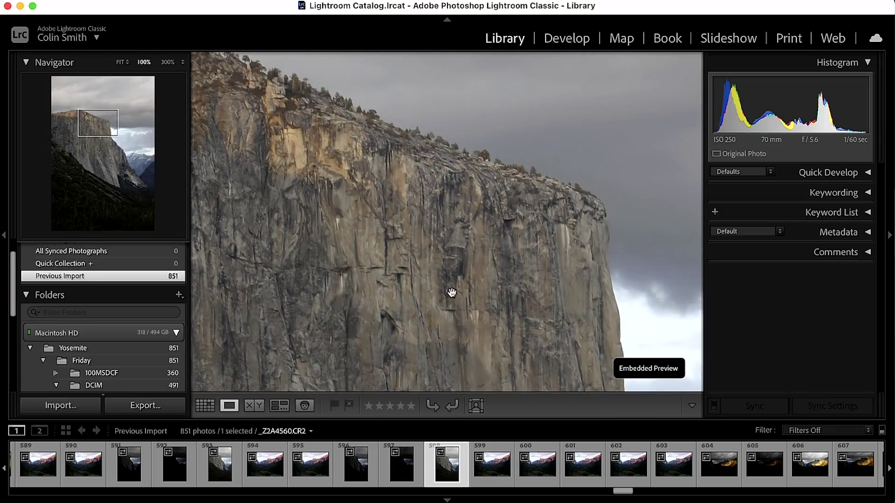
left_click_drag(517, 252, 527, 306)
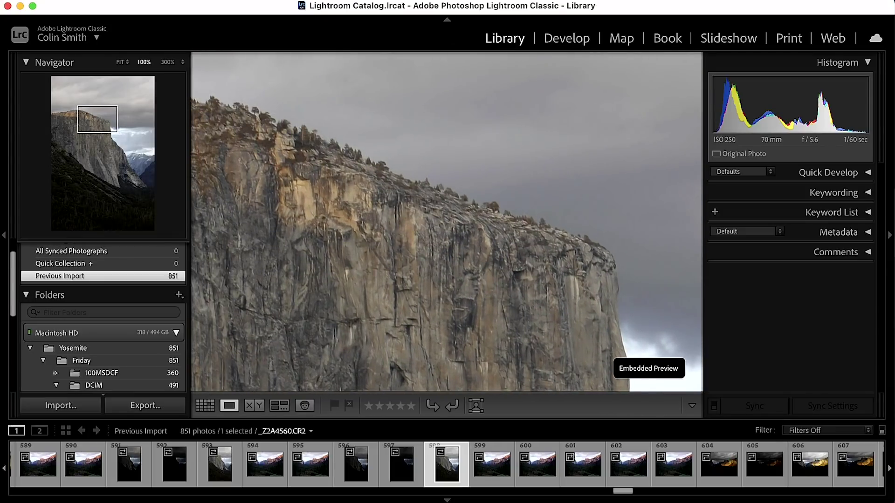
left_click(487, 289)
left_click(451, 196)
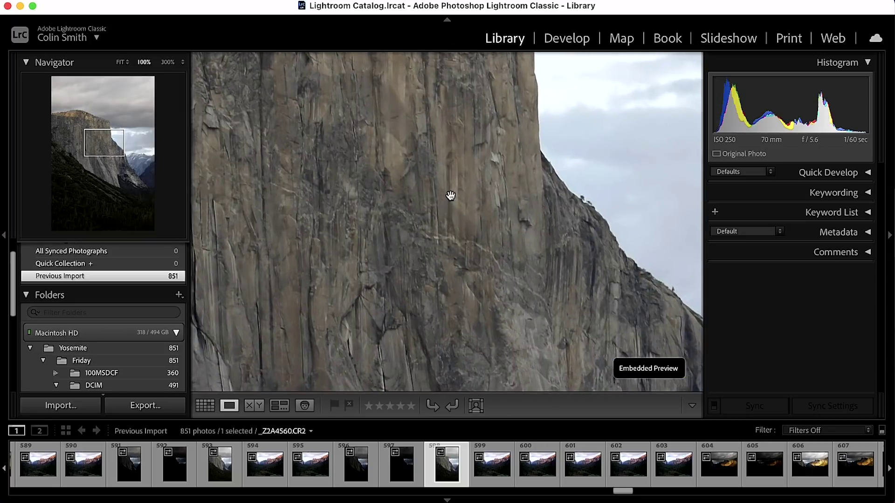
left_click(556, 40)
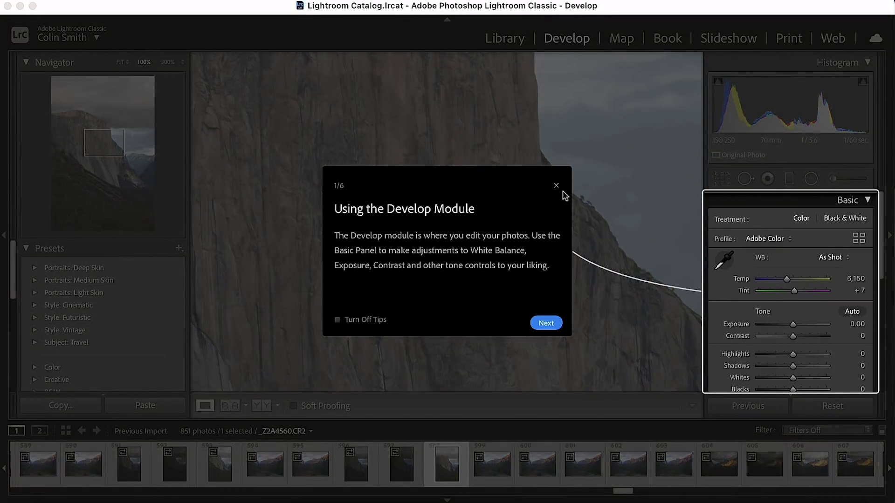
Warm the cliff photo's white balance to 7,379 and pull down its highlights
left_click(556, 186)
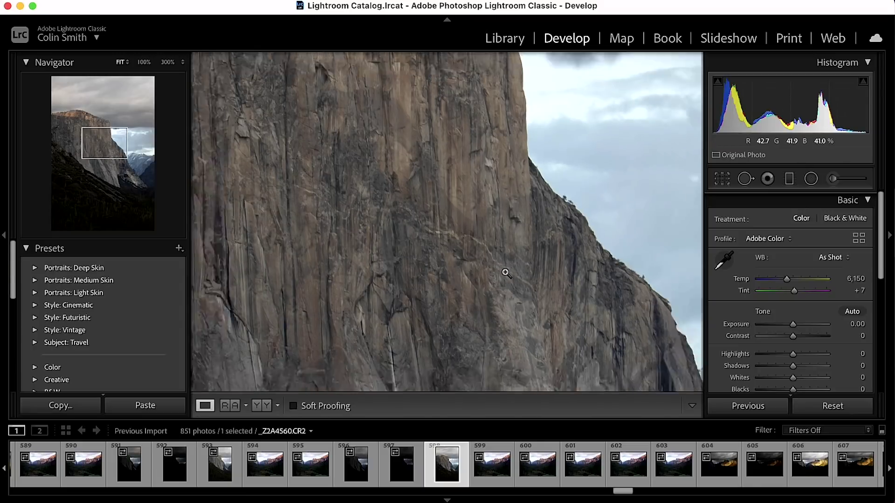
left_click(506, 273)
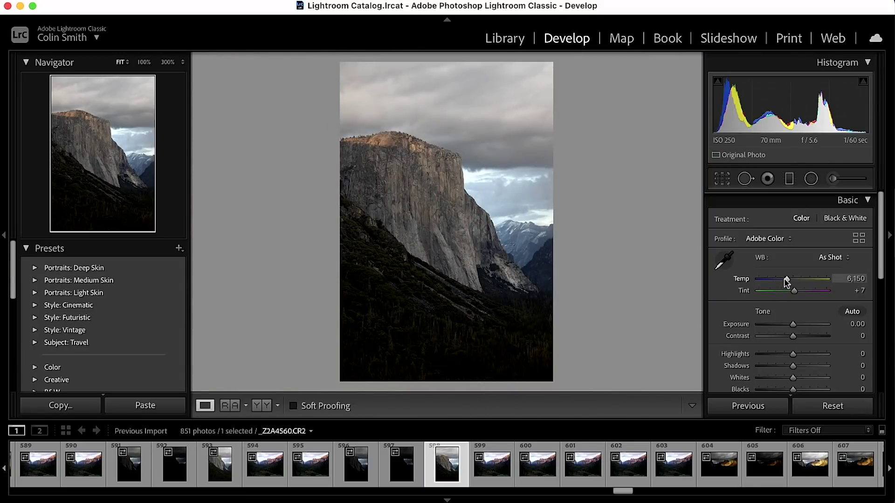
left_click_drag(787, 282, 795, 281)
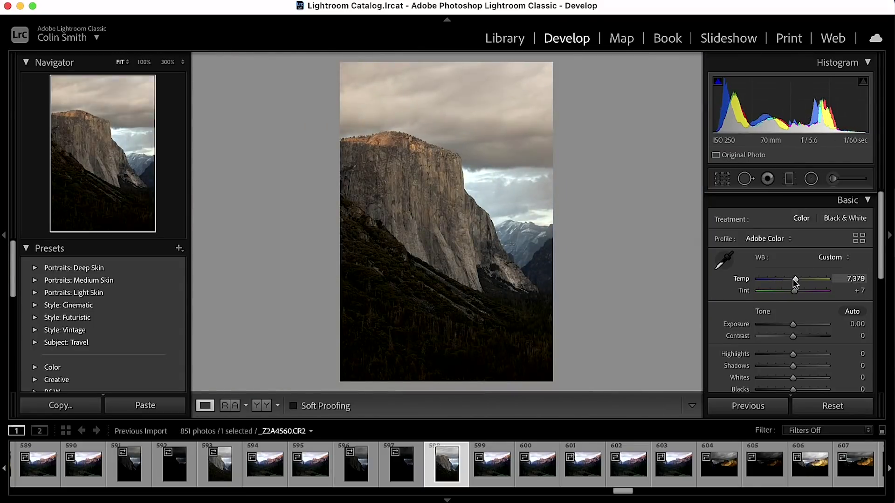
left_click_drag(703, 238, 602, 245)
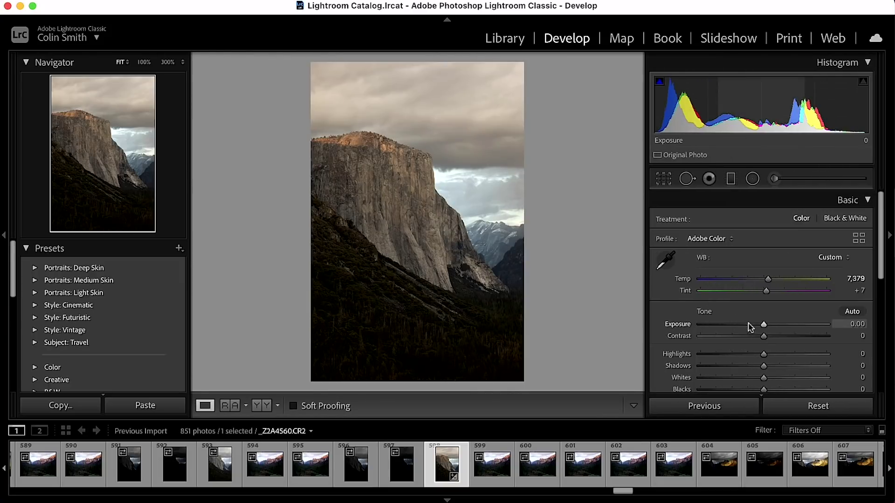
mouse_move(765, 355)
left_mouse_down()
mouse_move(717, 367)
mouse_move(793, 366)
mouse_move(758, 368)
left_mouse_up()
scroll(762, 350, "down", 1)
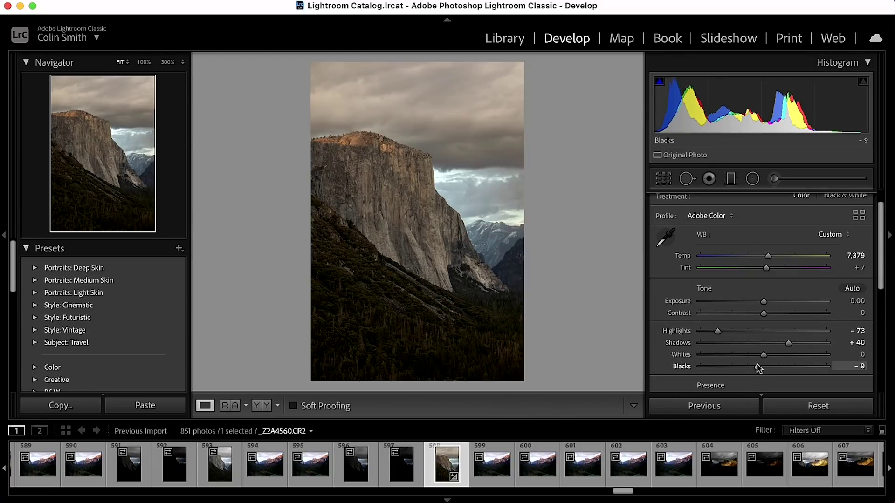
key("super+z")
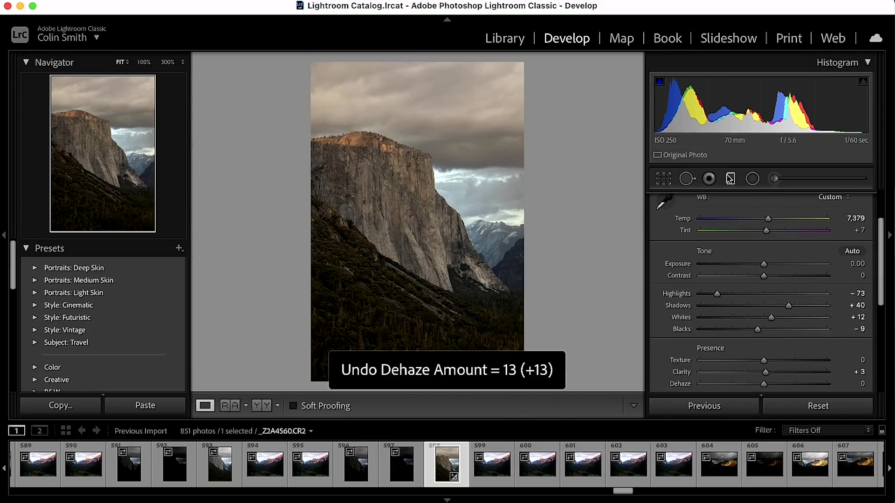
Darken the sky with a graduated filter at Exposure −1.25, then return to the Library
left_click(731, 178)
left_click_drag(427, 114, 417, 182)
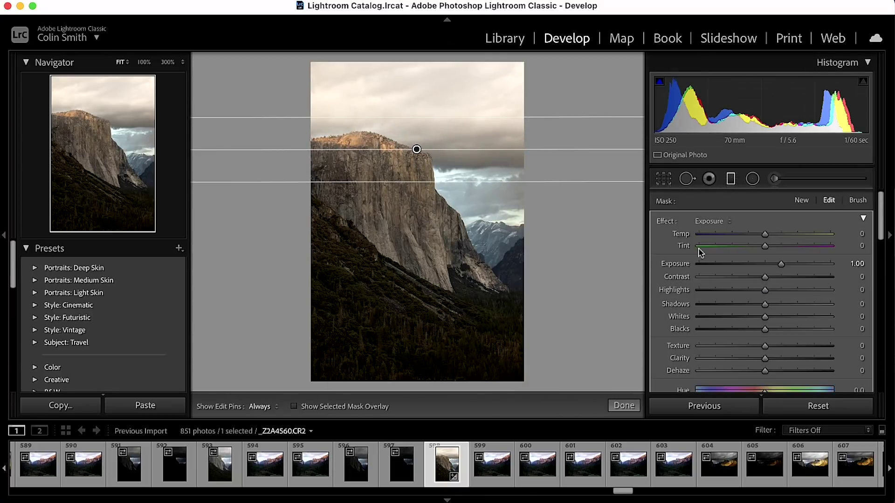
left_click_drag(780, 265, 743, 269)
left_click(506, 38)
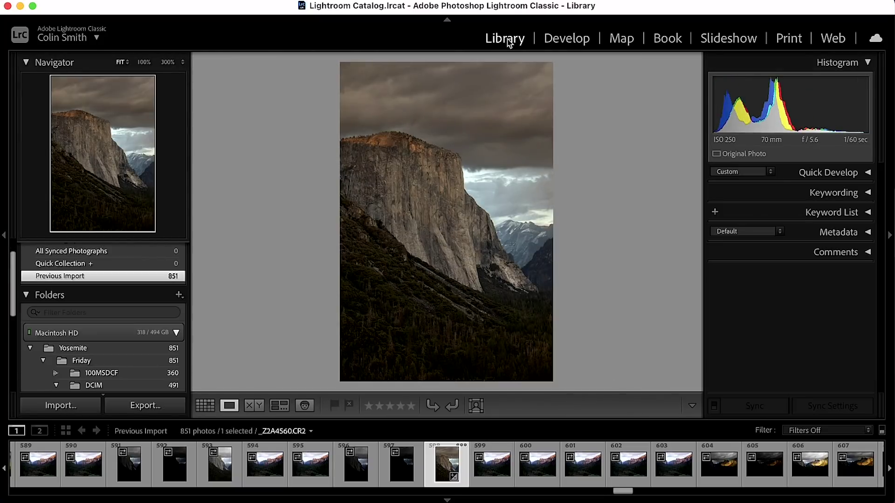
Step forward through the photos to _DSC8905.ARW
key("Right")
key("Right")
key("Right")
key("Right")
key("Right")
key("Right")
key("Right")
key("Right")
key("Right")
key("Right")
key("Right")
key("Right")
key("Right")
key("Right")
key("Right")
key("Right")
key("Right")
key("Right")
key("Right")
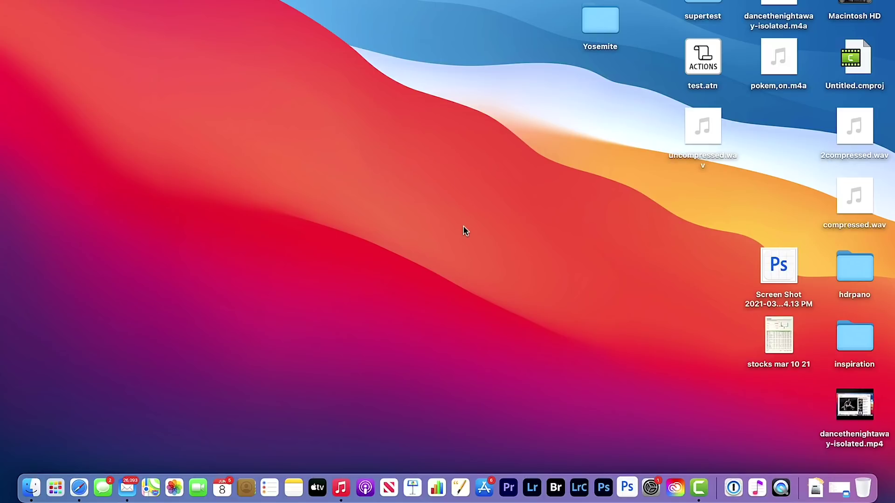
Reveal Lightroom Classic in Finder from its Dock icon and open its Get Info window
right_click(580, 493)
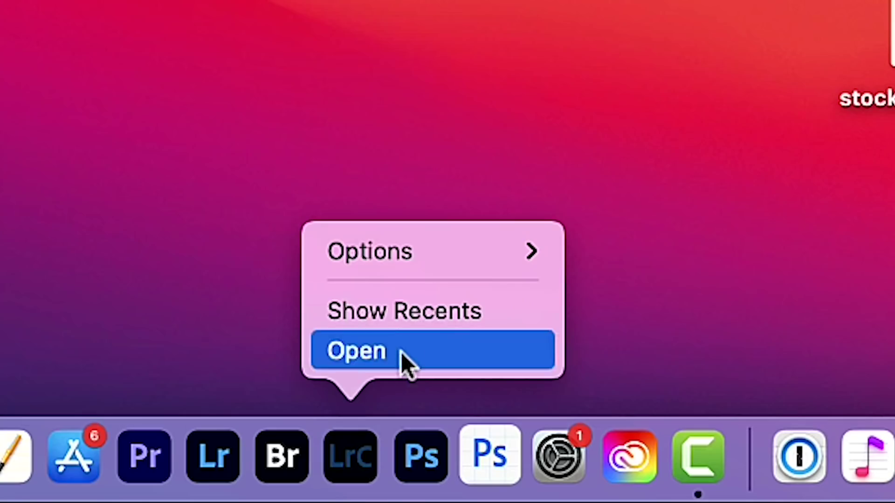
mouse_move(598, 418)
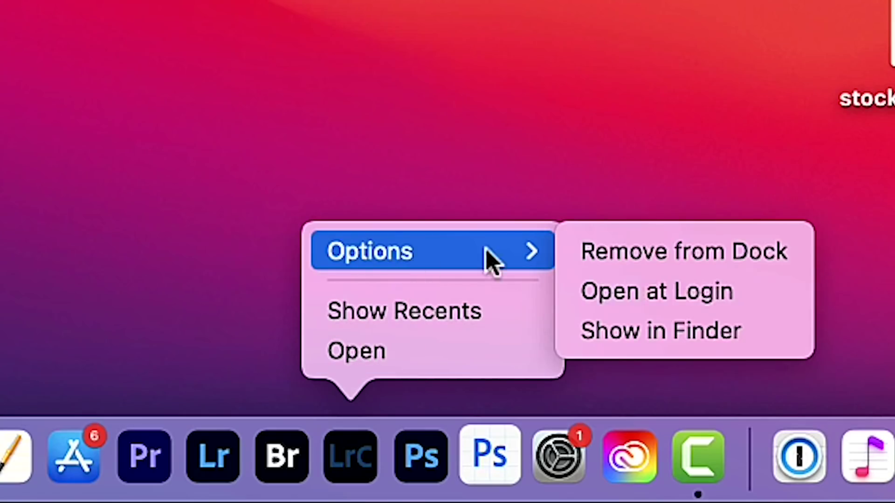
left_click(689, 346)
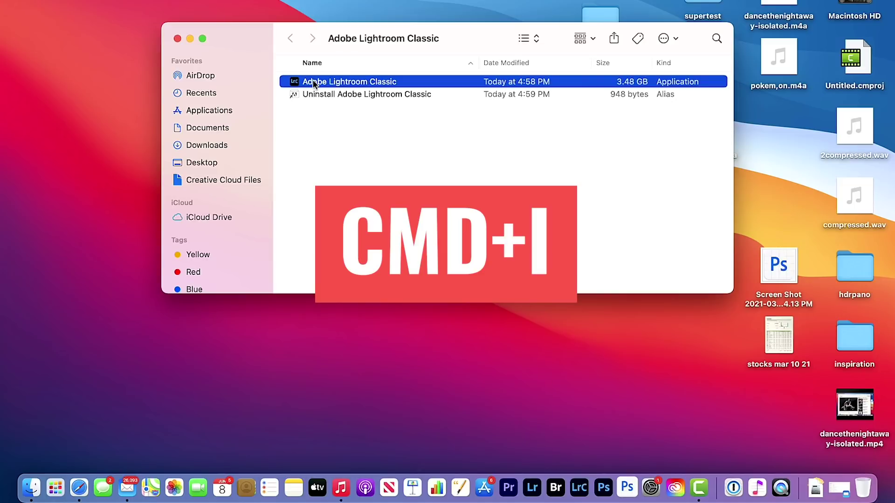
key("super+i")
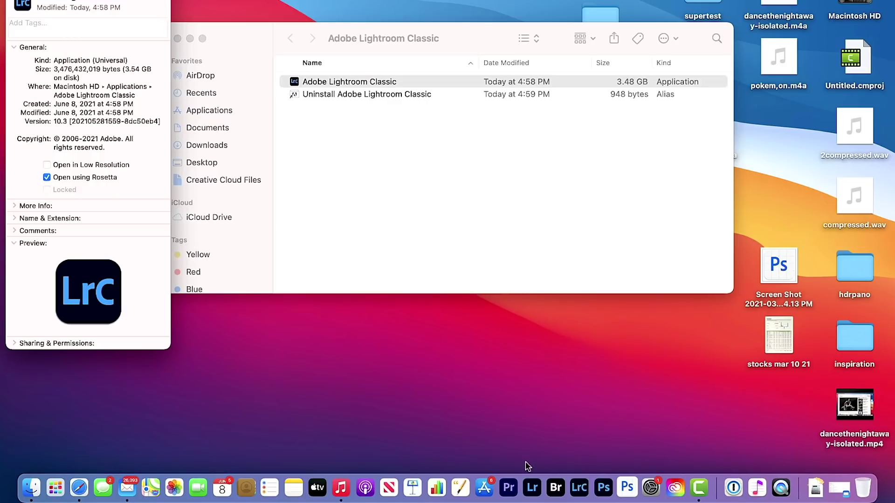
Launch Lightroom Classic from the Dock so it runs under Rosetta emulation
left_click(583, 491)
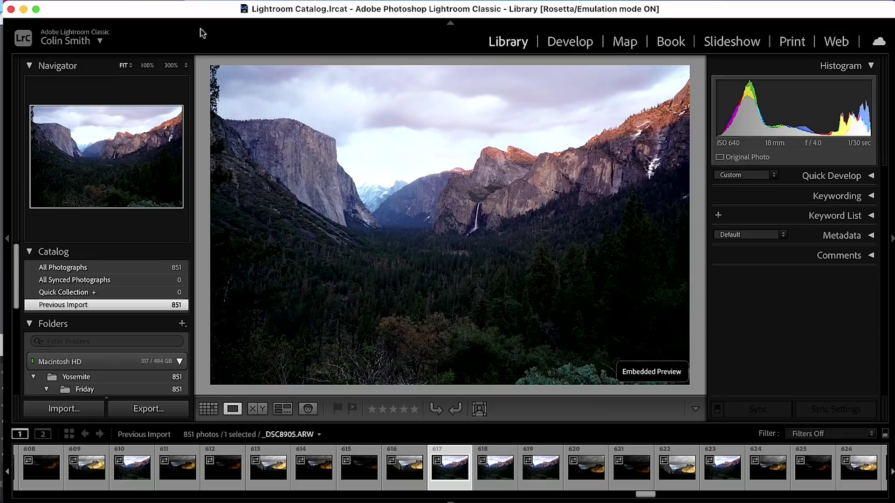
Turn off Open using Rosetta for Lightroom Classic and quit the emulated session
left_click(23, 9)
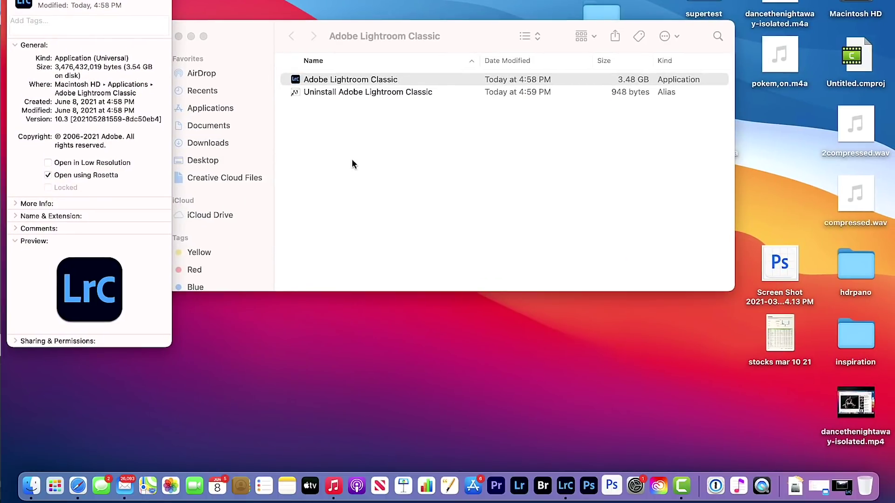
left_click(48, 175)
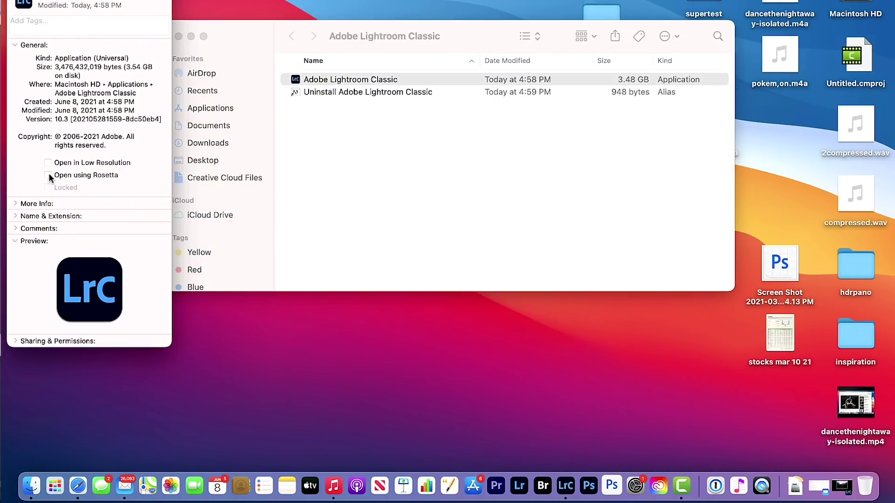
right_click(564, 485)
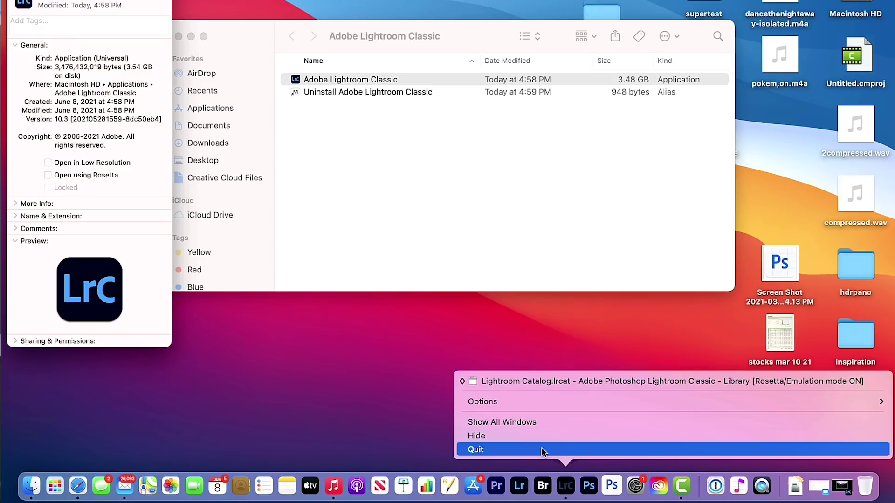
left_click(544, 450)
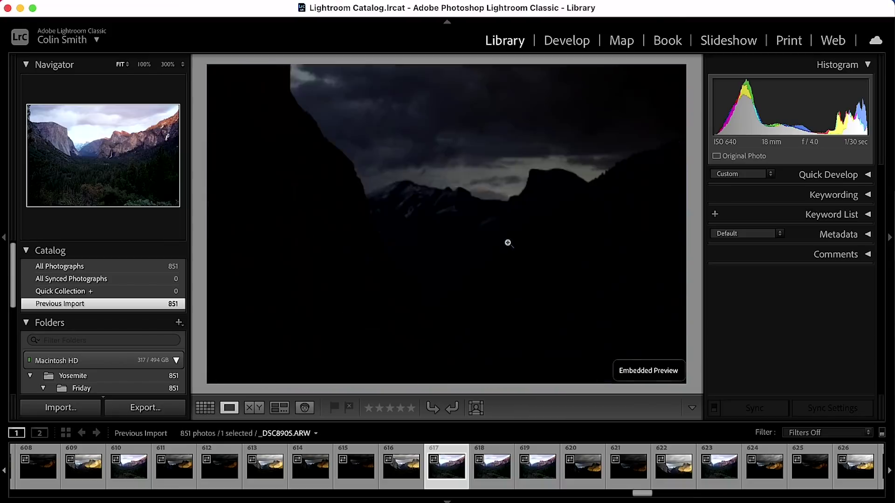
Advance to photo _DSC8906.ARW and zoom it to 100%
key("Right")
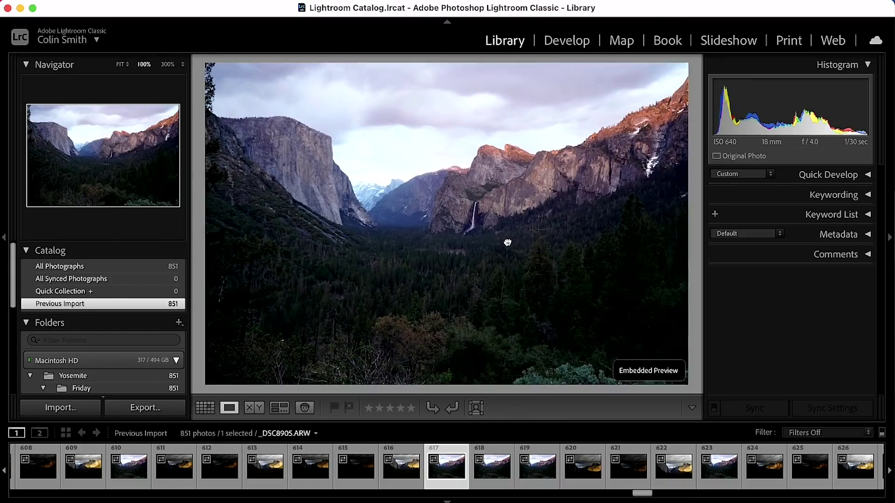
left_click(508, 242)
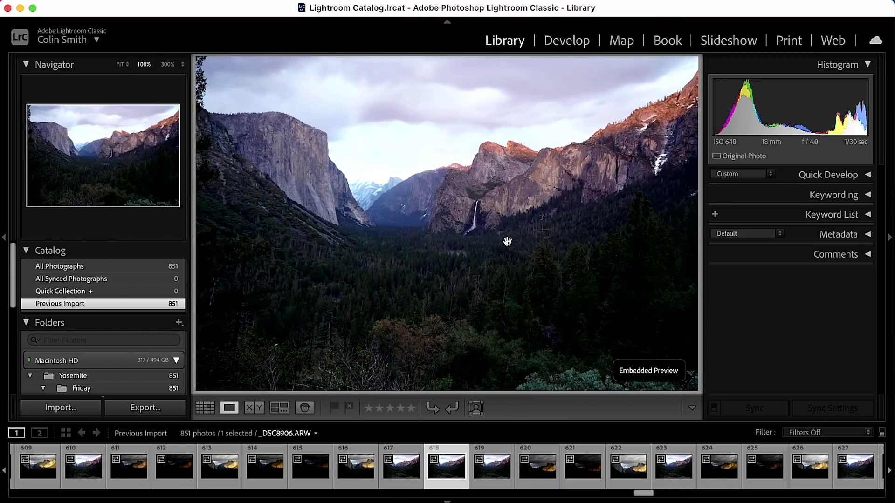